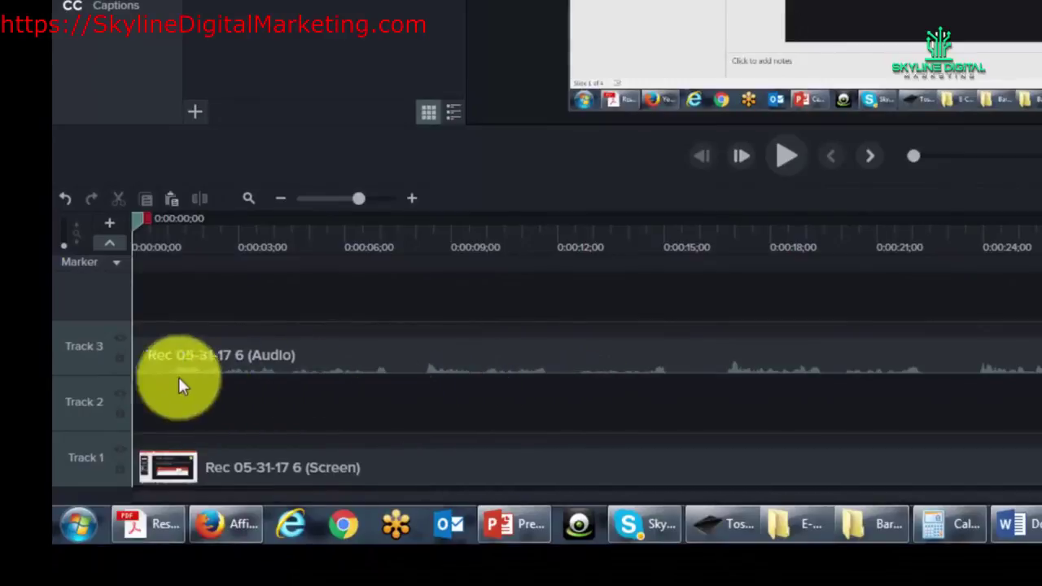
Step: Remove the empty track so the audio clip sits directly above the screen clip
right_click(84, 402)
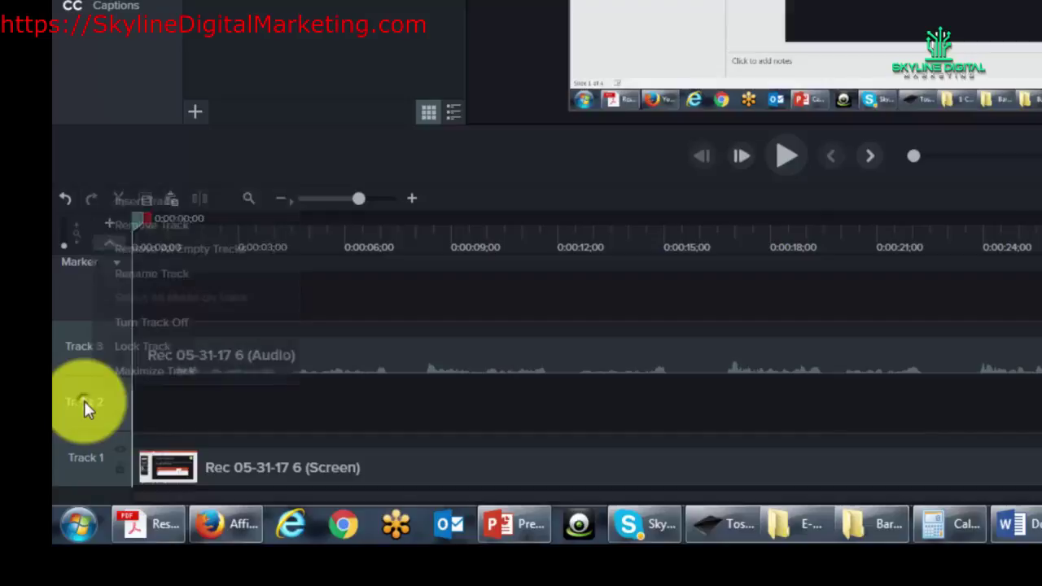
left_click(159, 226)
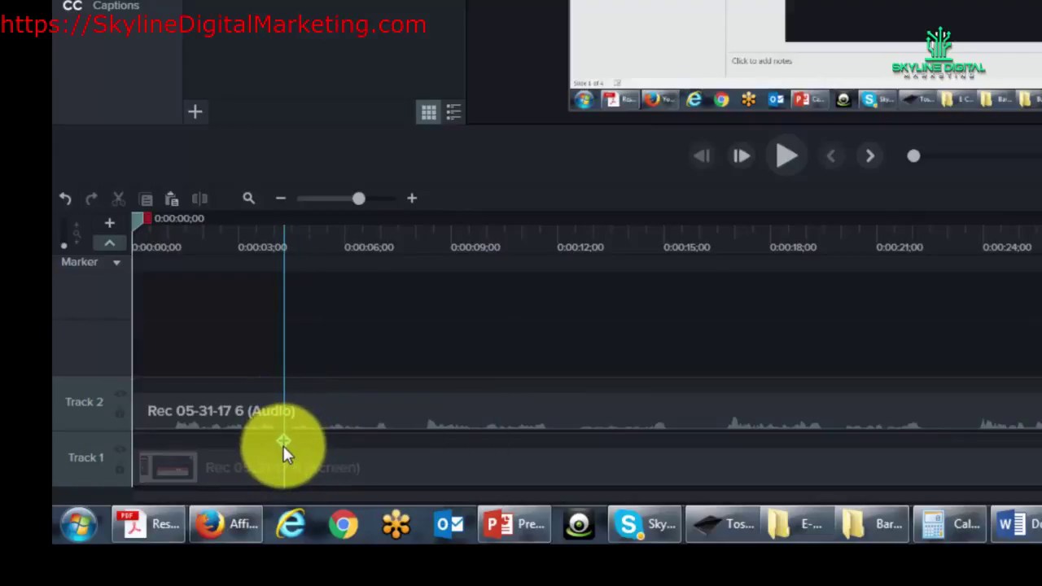
left_click(64, 200)
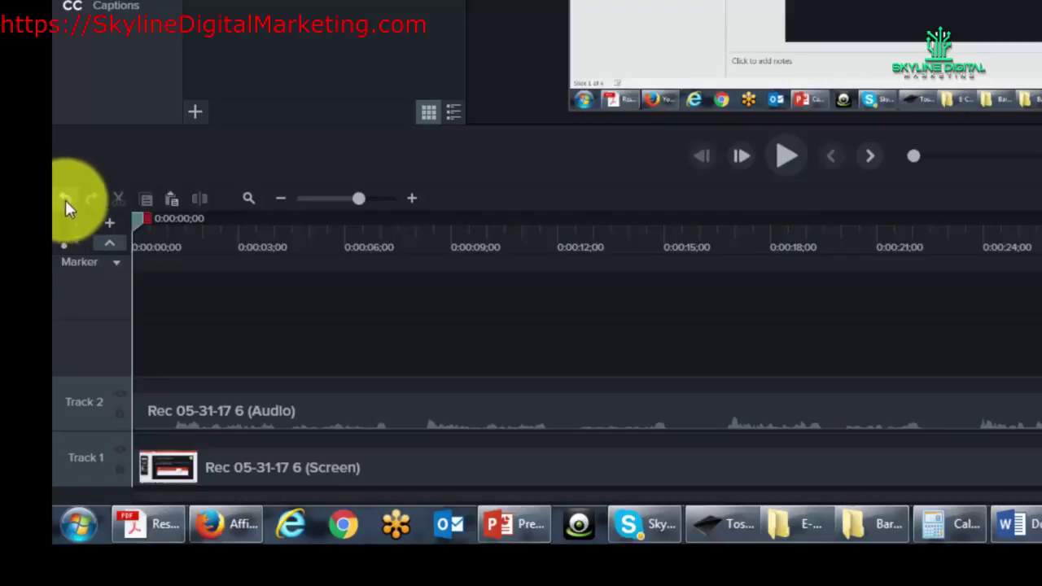
left_click(64, 200)
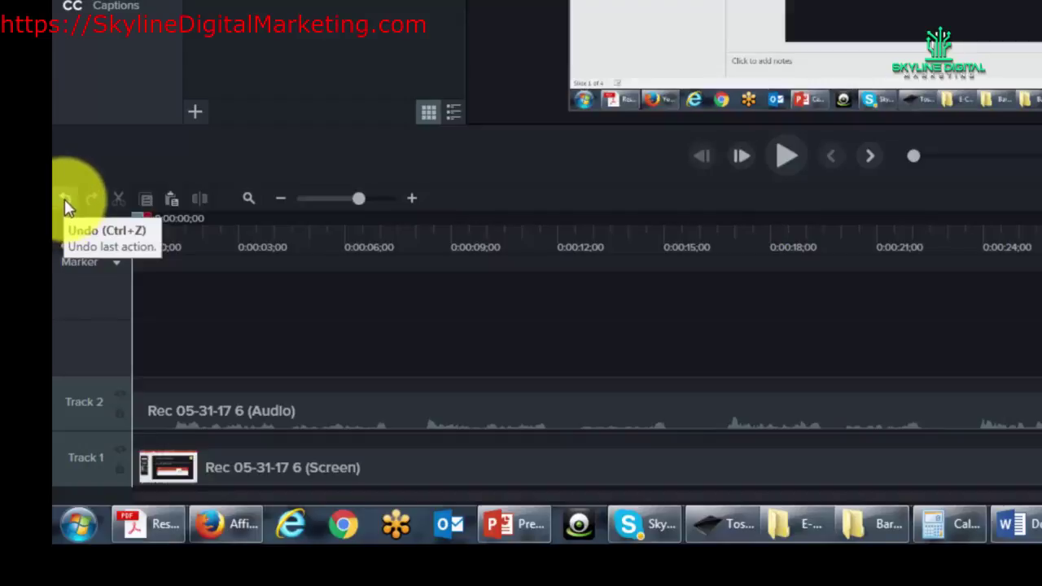
left_click(64, 200)
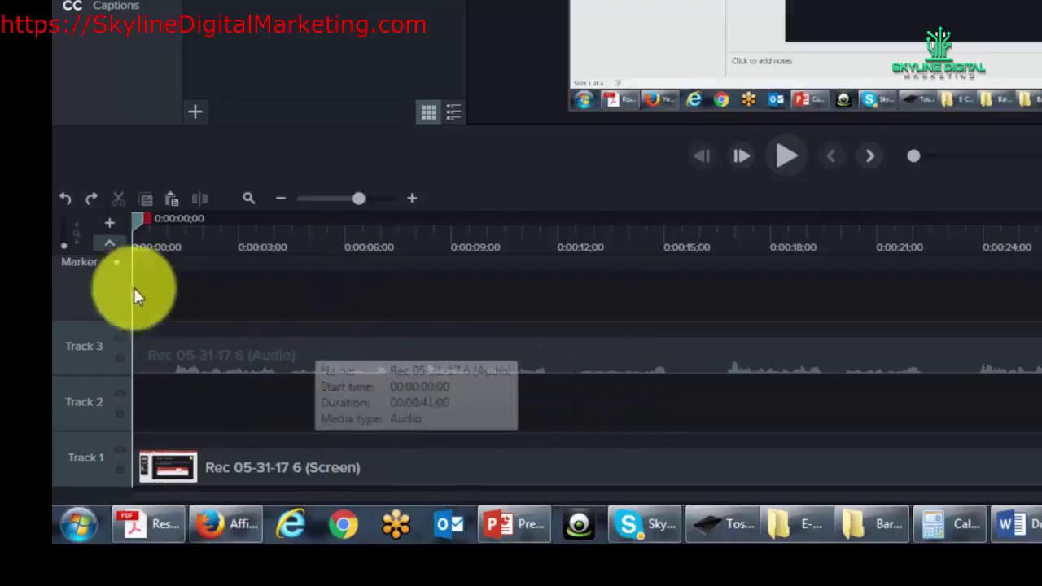
left_click(91, 202)
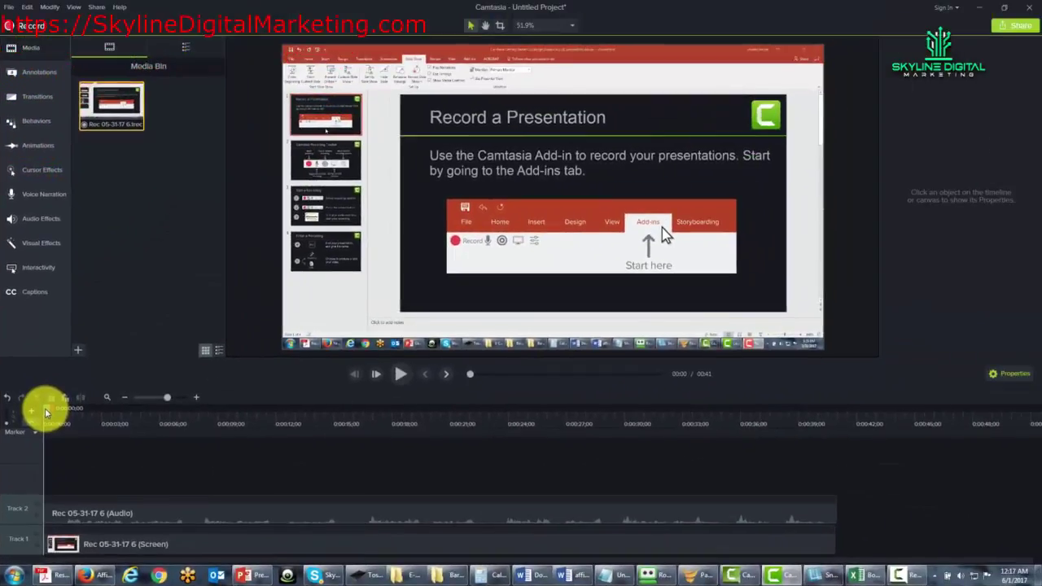
Step: Cut the 0:12–0:16;20 section from both clips, undo the cut, and clear the selection
left_click_drag(44, 408, 281, 426)
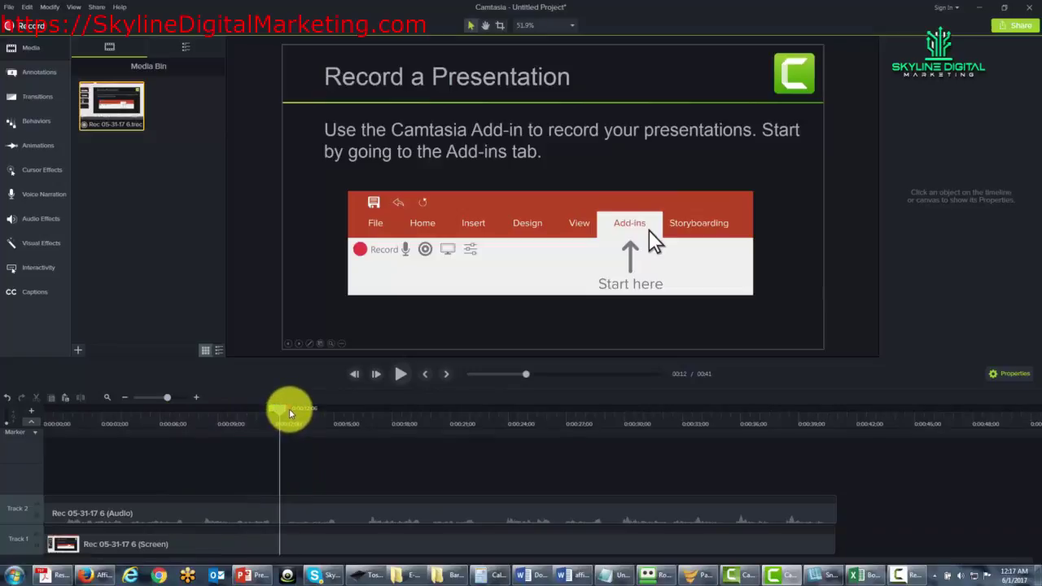
left_click_drag(289, 409, 373, 424)
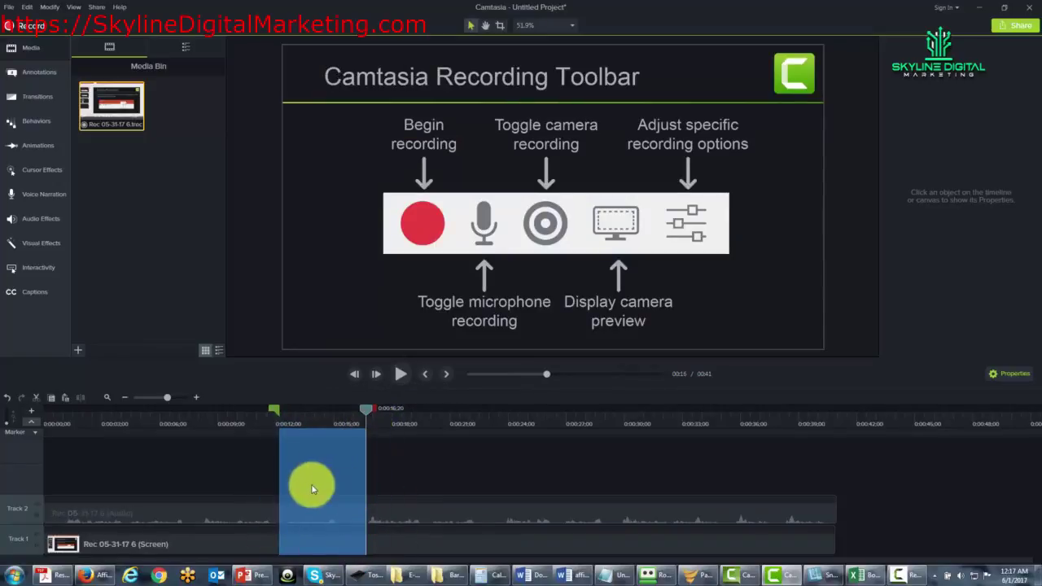
left_click(37, 398)
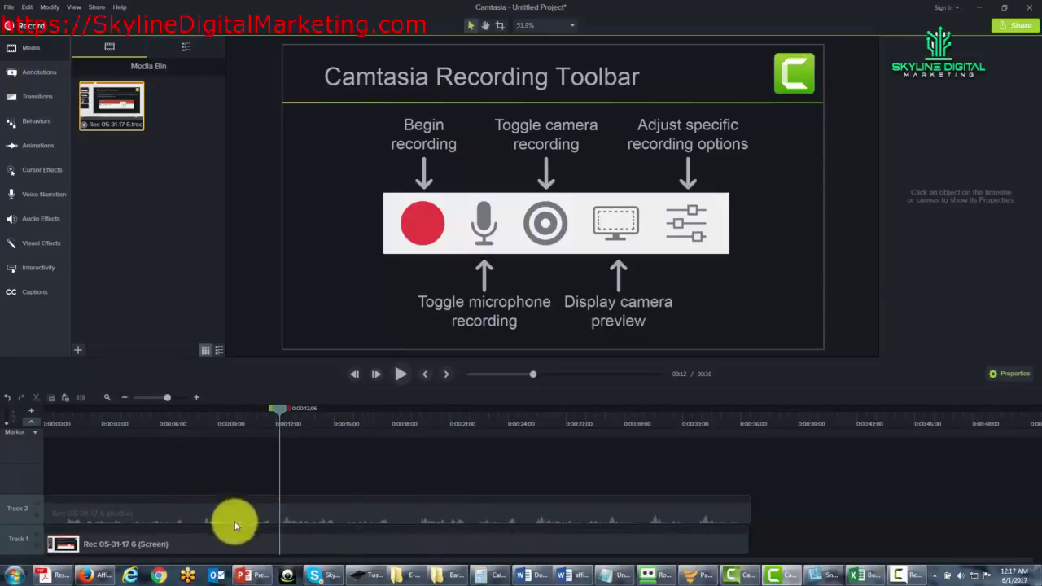
left_click(8, 399)
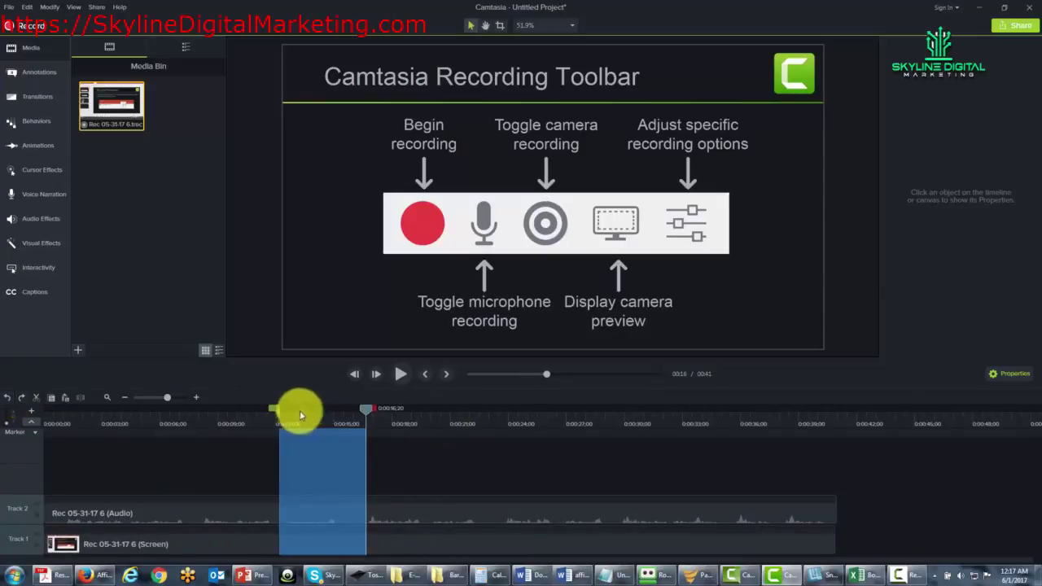
left_click(365, 410)
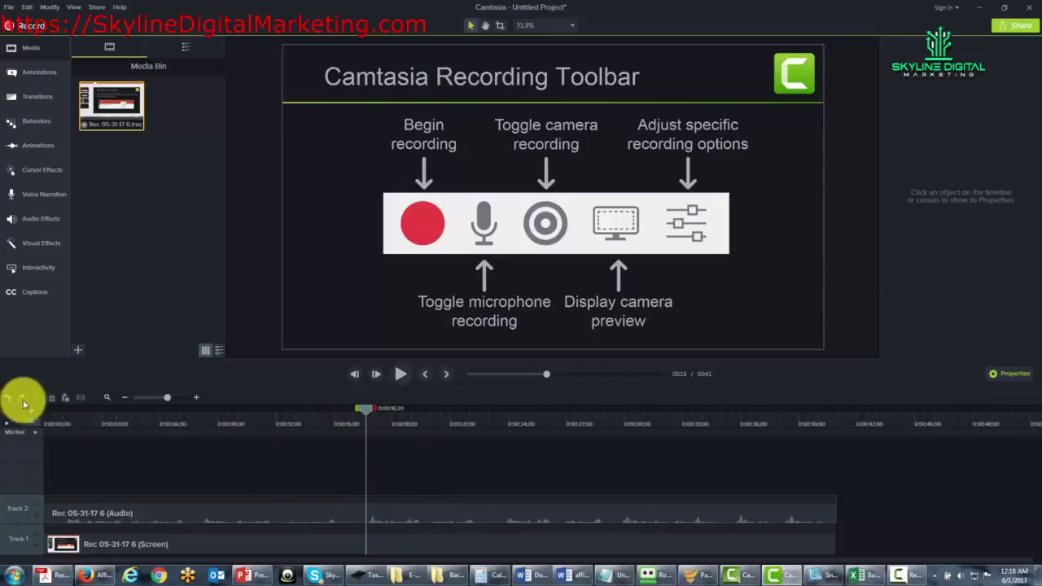
left_click(55, 445)
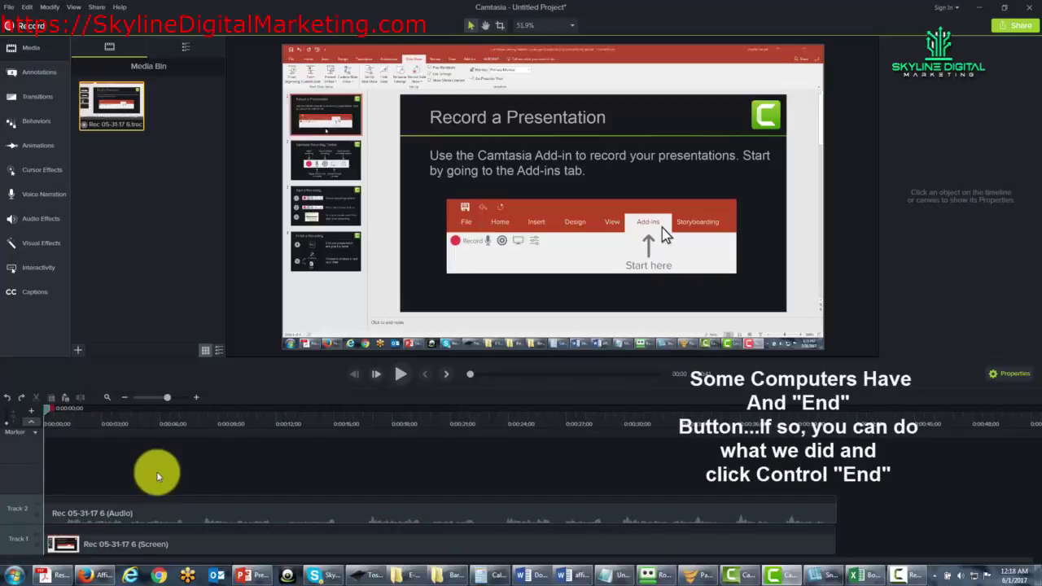
key("ctrl+End")
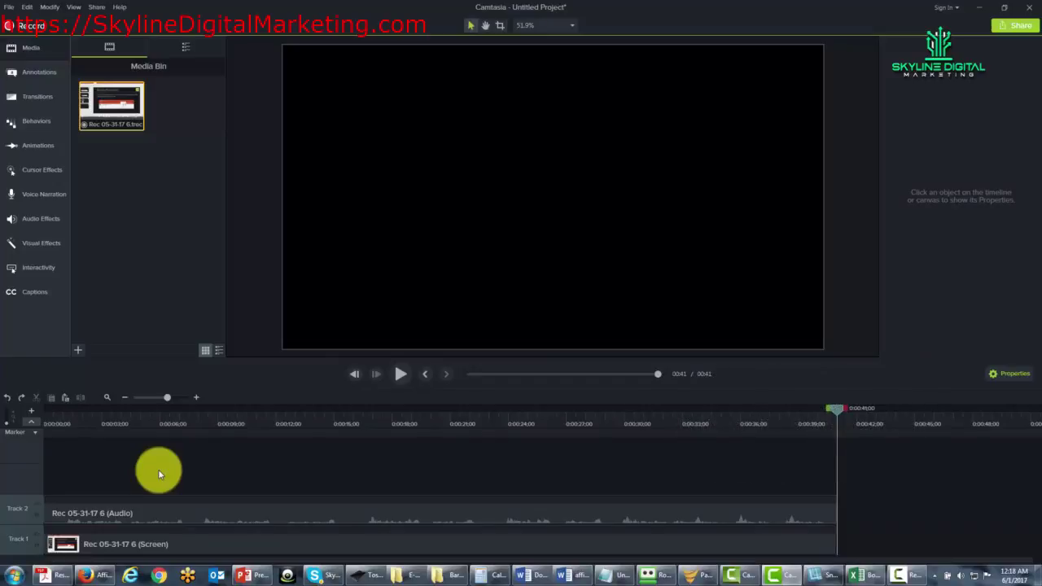
left_click(65, 400)
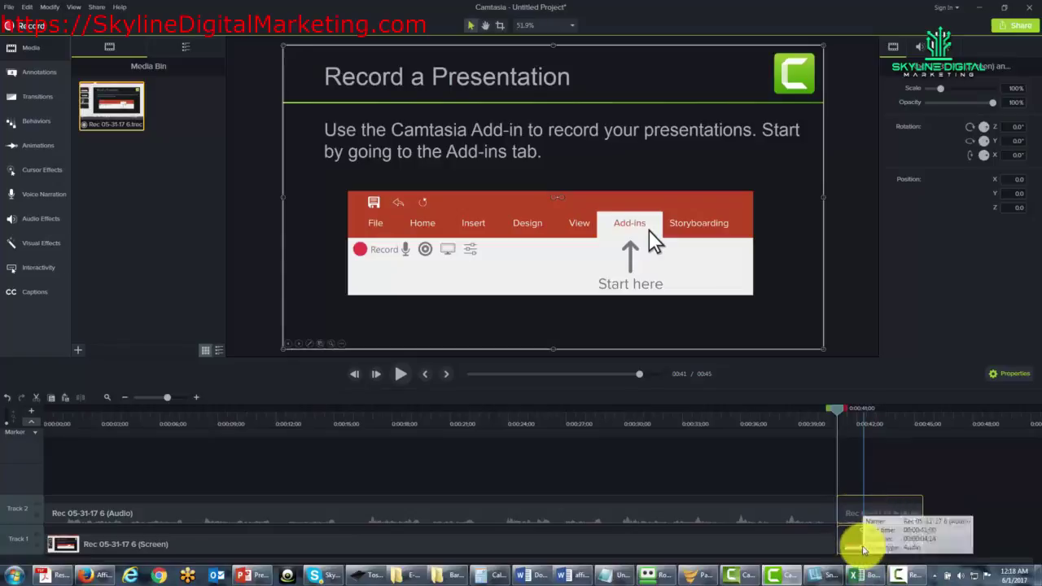
left_click(8, 401)
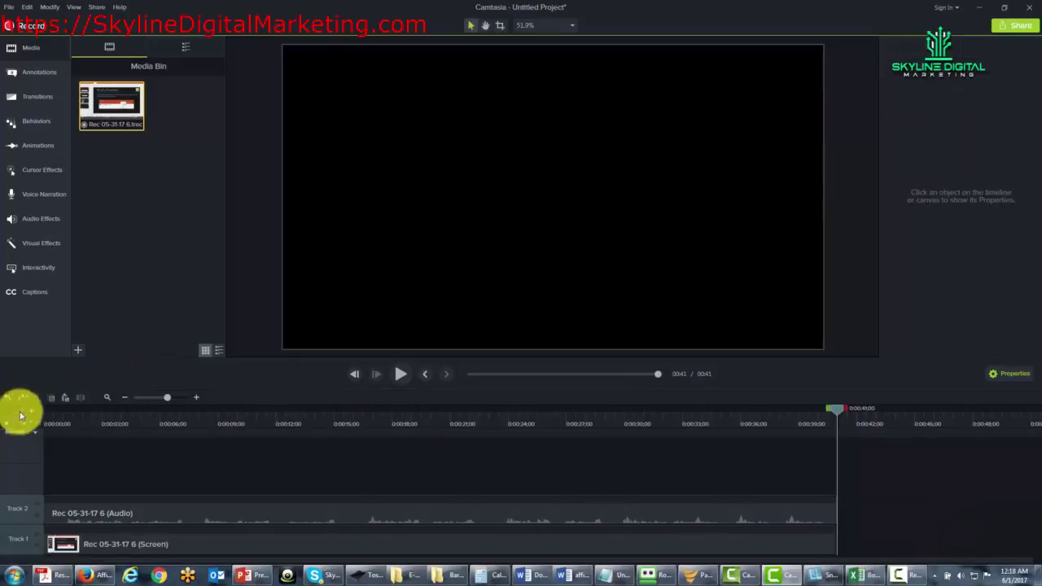
left_click(68, 432)
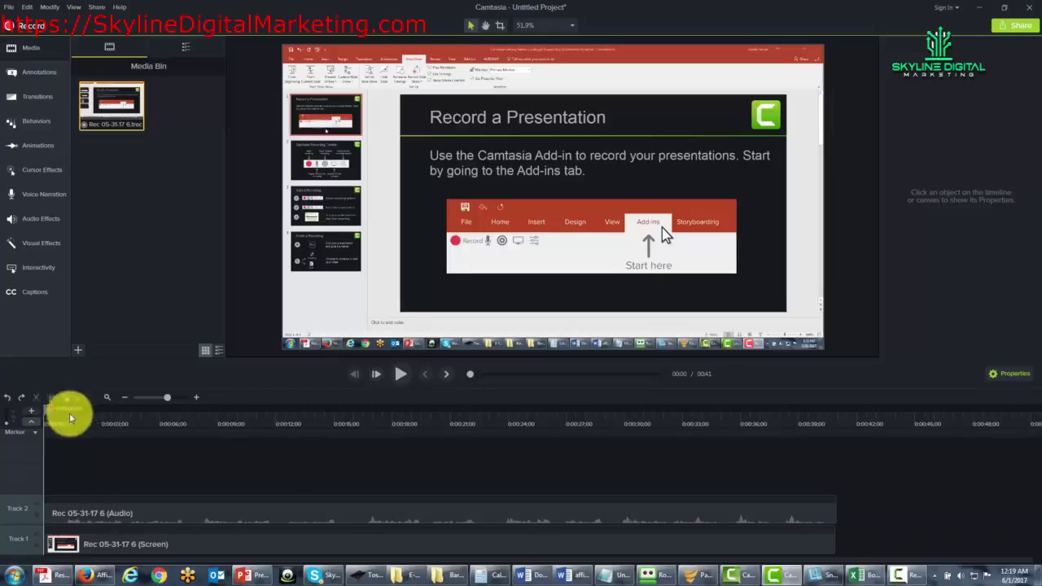
Step: Select the audio and screen clips and split both at about 0:07
left_click_drag(44, 409, 186, 438)
left_click(198, 507)
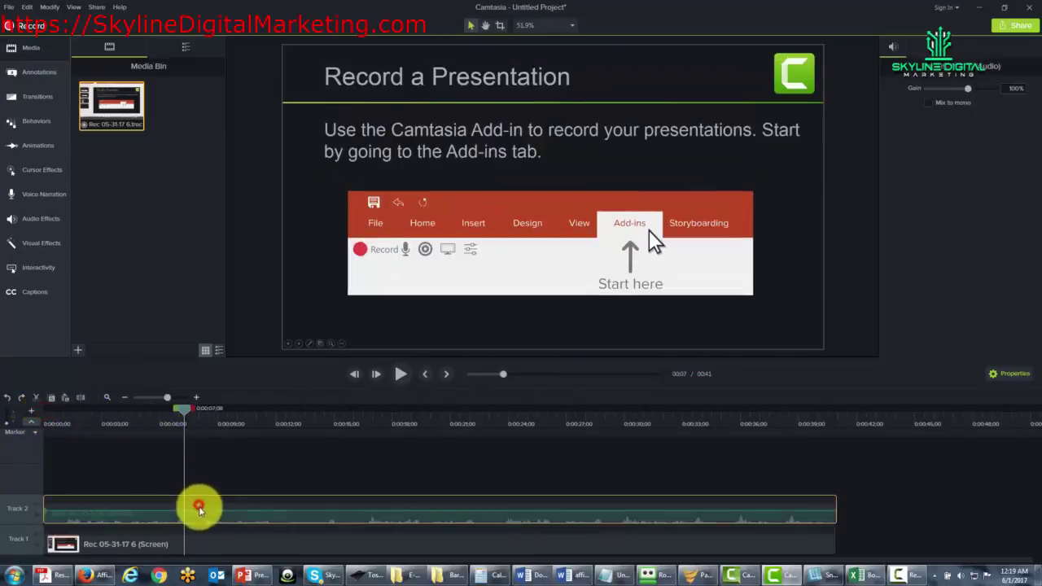
left_click(197, 538, "ctrl")
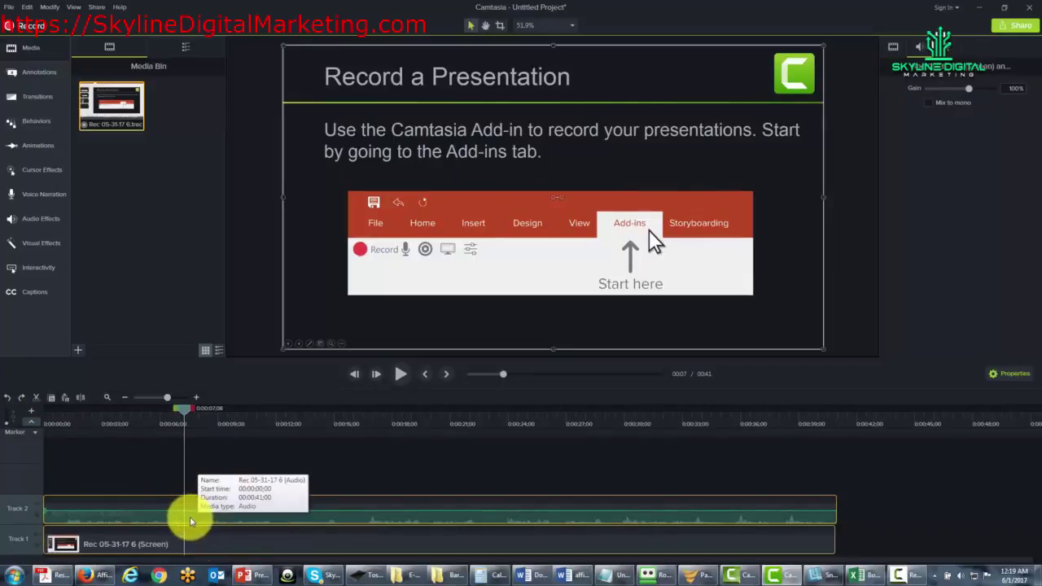
left_click(82, 398)
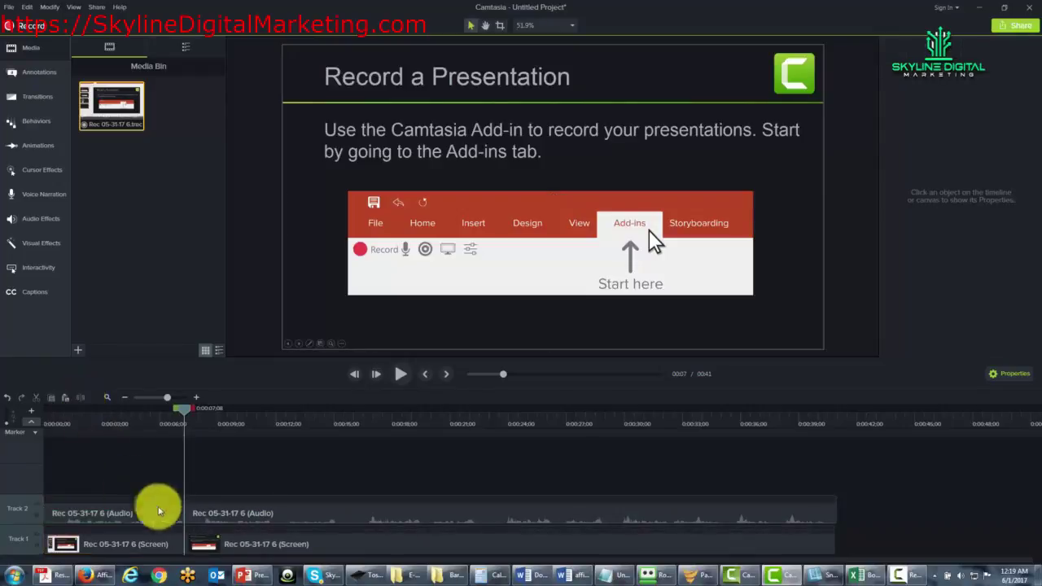
Step: Move the playhead ahead to about 0:15
left_click_drag(184, 414, 214, 408)
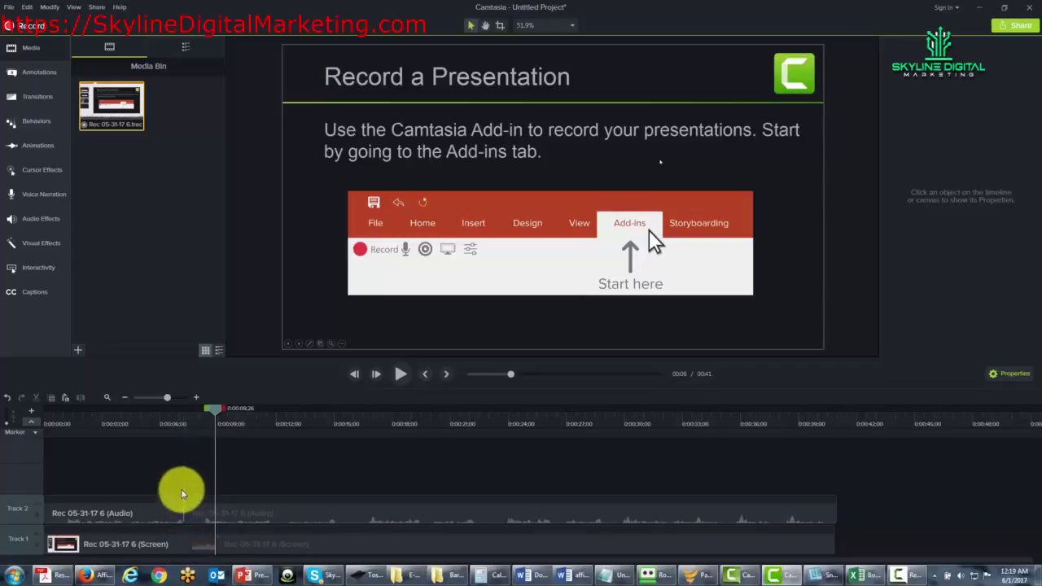
left_click_drag(176, 498, 166, 505)
left_click_drag(215, 413, 350, 414)
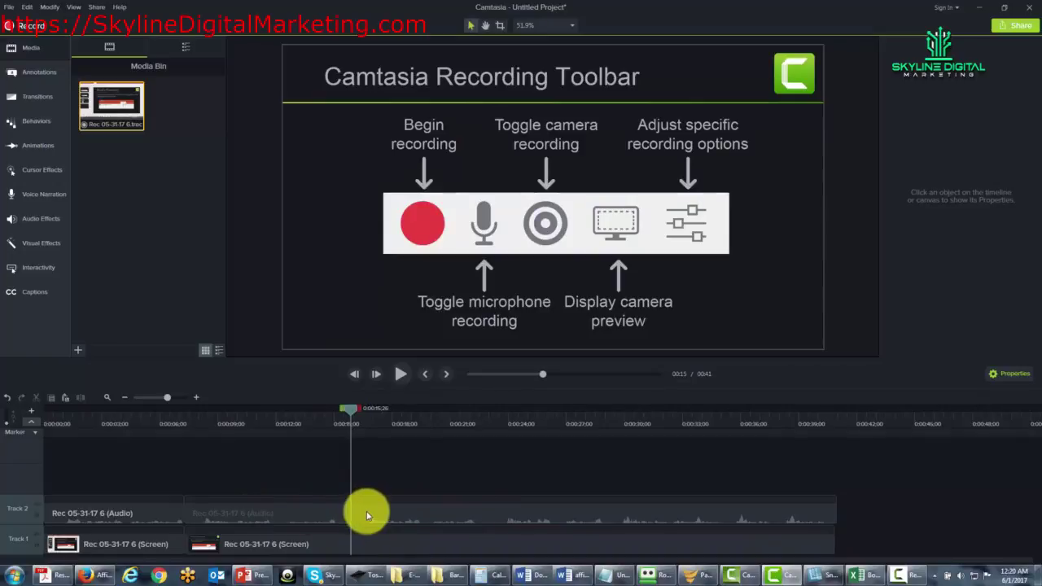
Step: Split both the audio and screen clips at 0:15, then select the middle audio clip
left_click(369, 513)
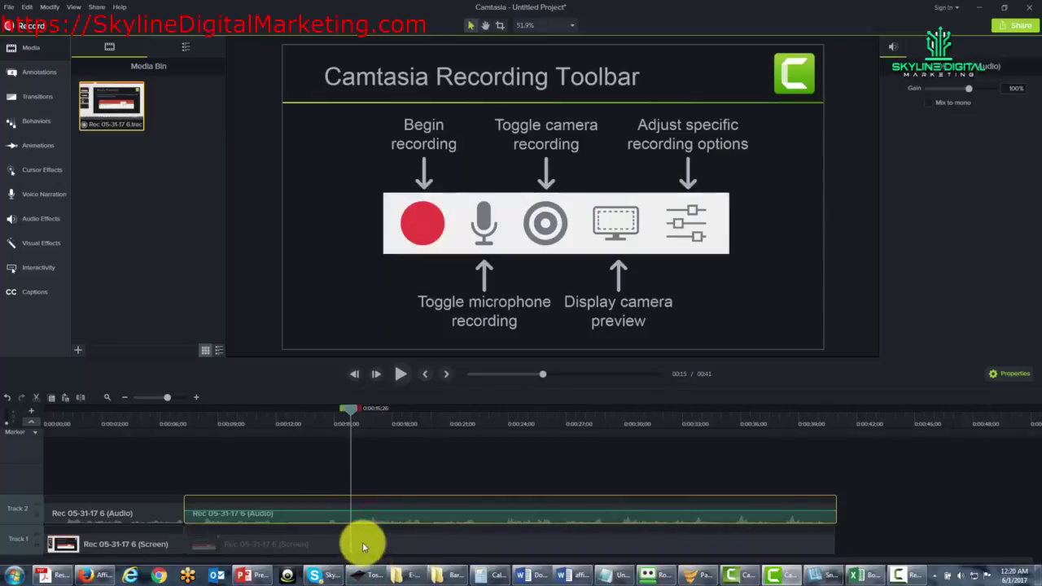
left_click(363, 548, "ctrl")
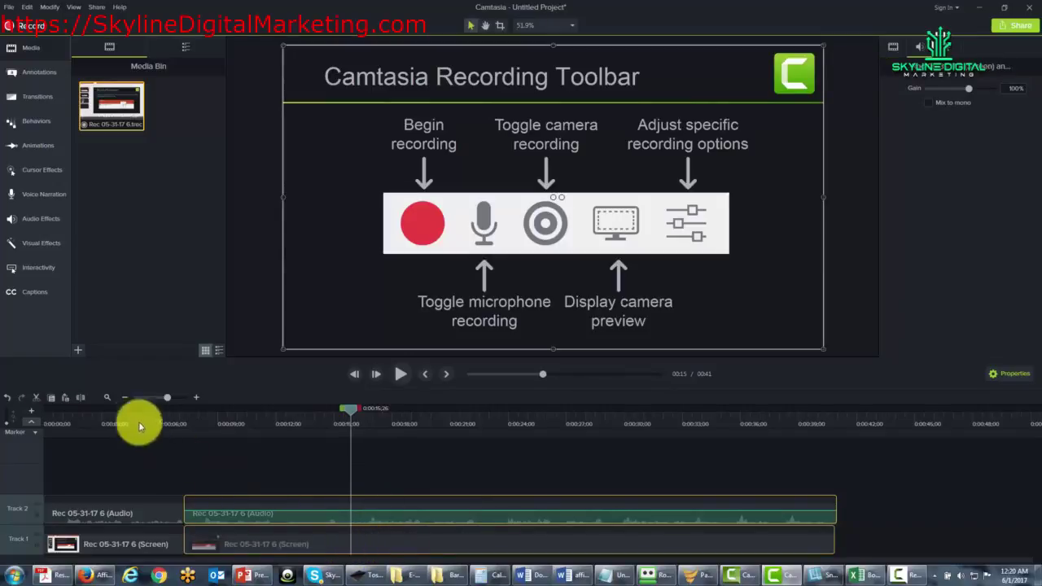
left_click(80, 398)
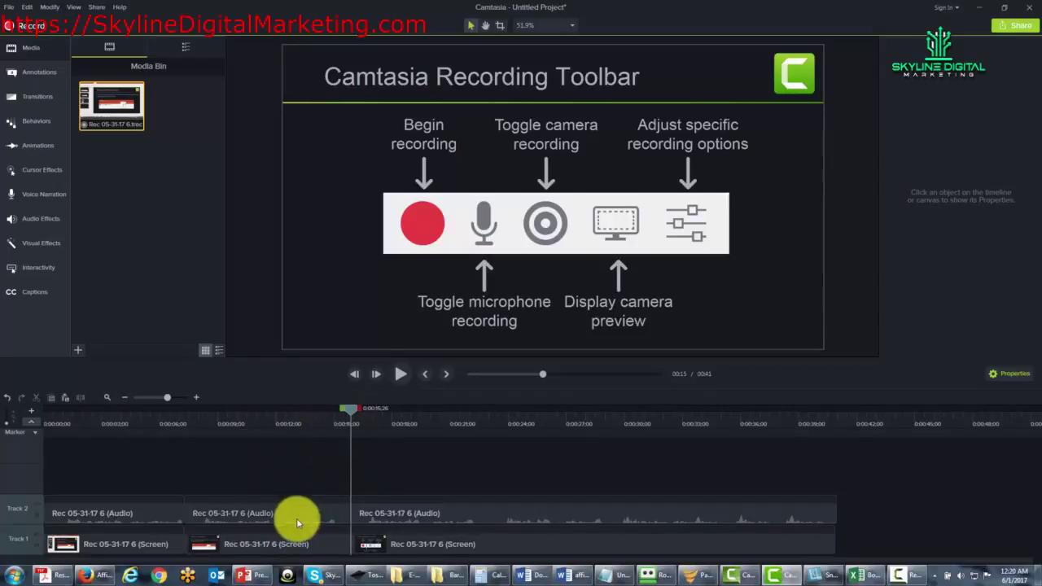
left_click(241, 513)
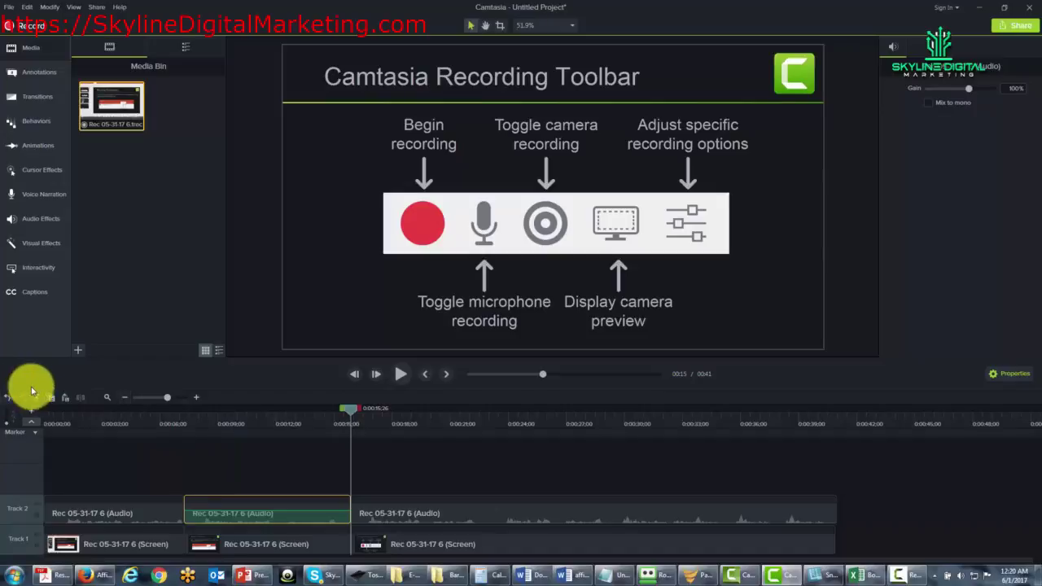
Step: Undo both splits, restoring one continuous clip on each track
left_click(6, 399)
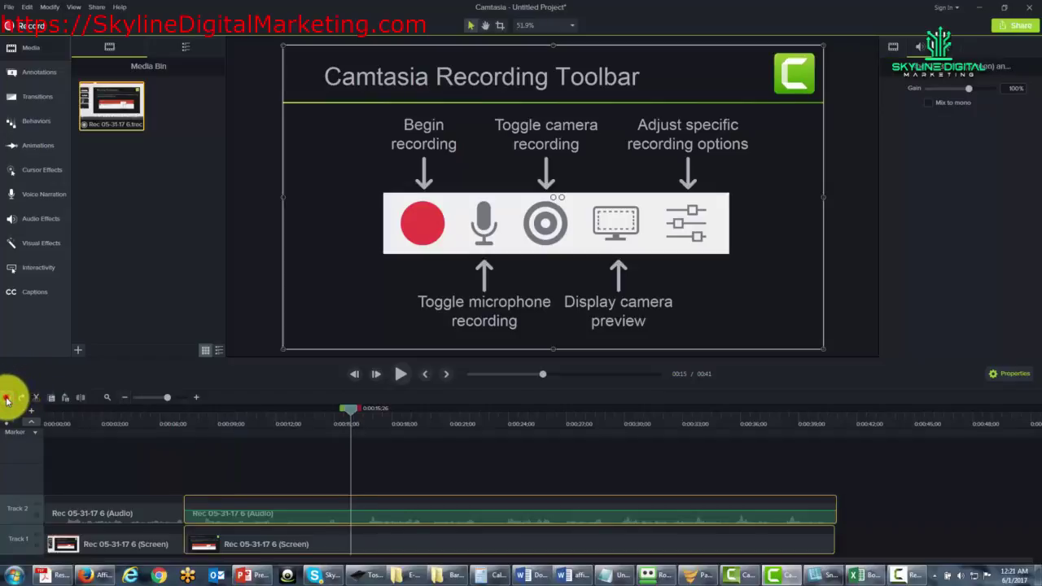
left_click(7, 399)
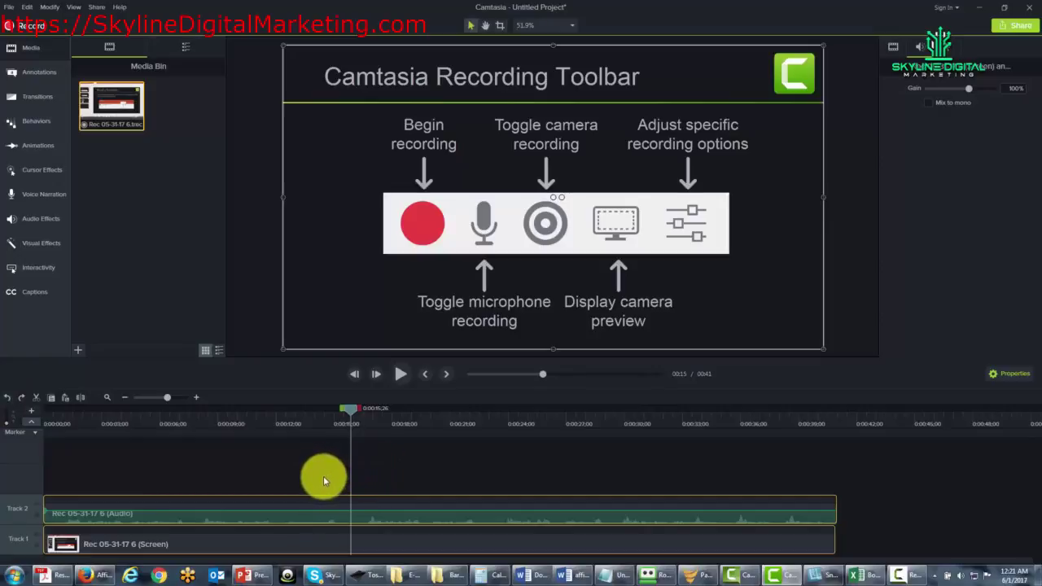
left_click_drag(135, 507, 236, 513)
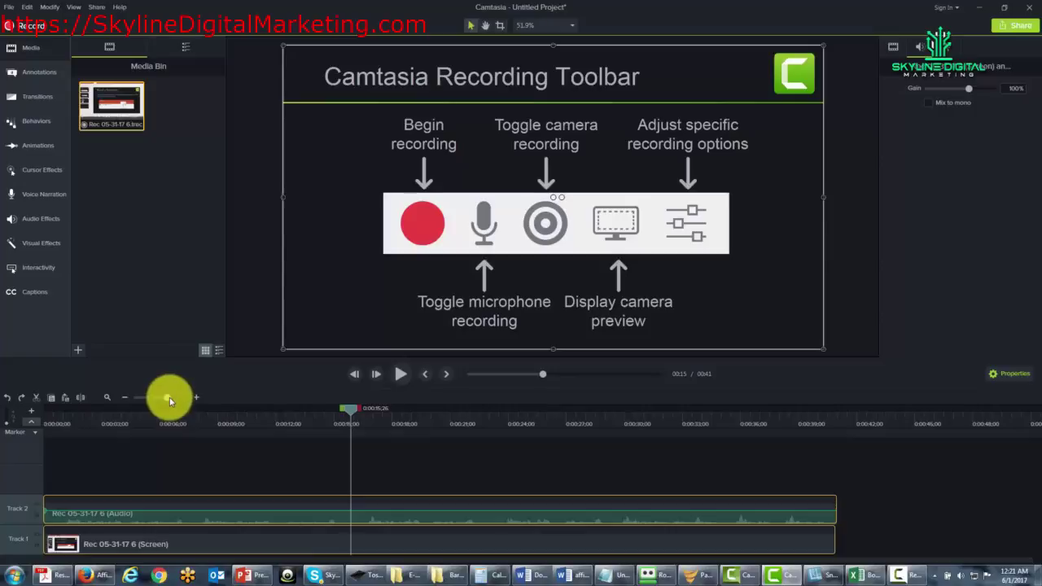
Step: Zoom the timeline out to see the whole project, then back in
left_click(169, 398)
left_click_drag(169, 398, 161, 399)
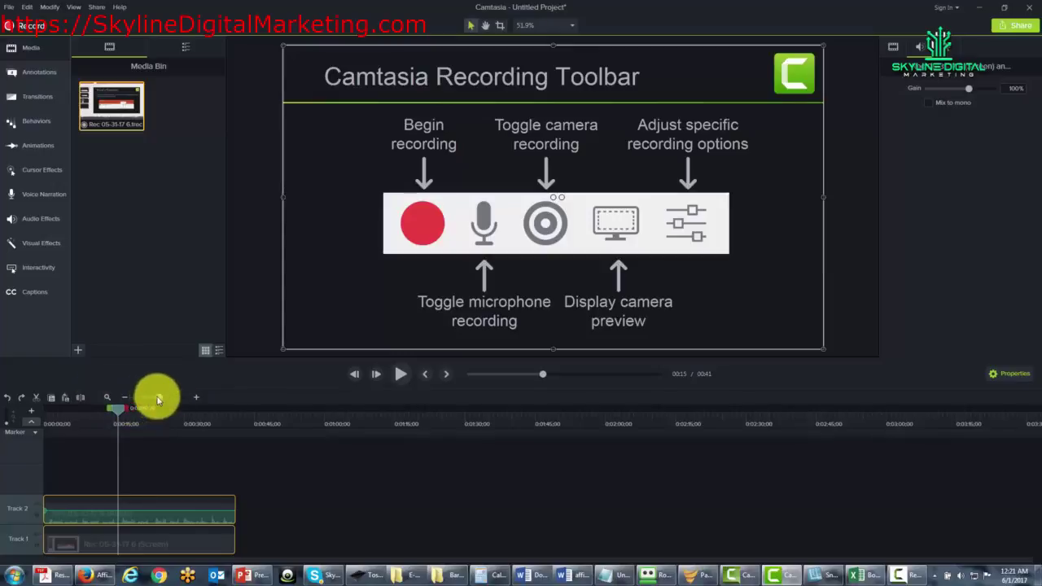
left_click_drag(160, 398, 167, 399)
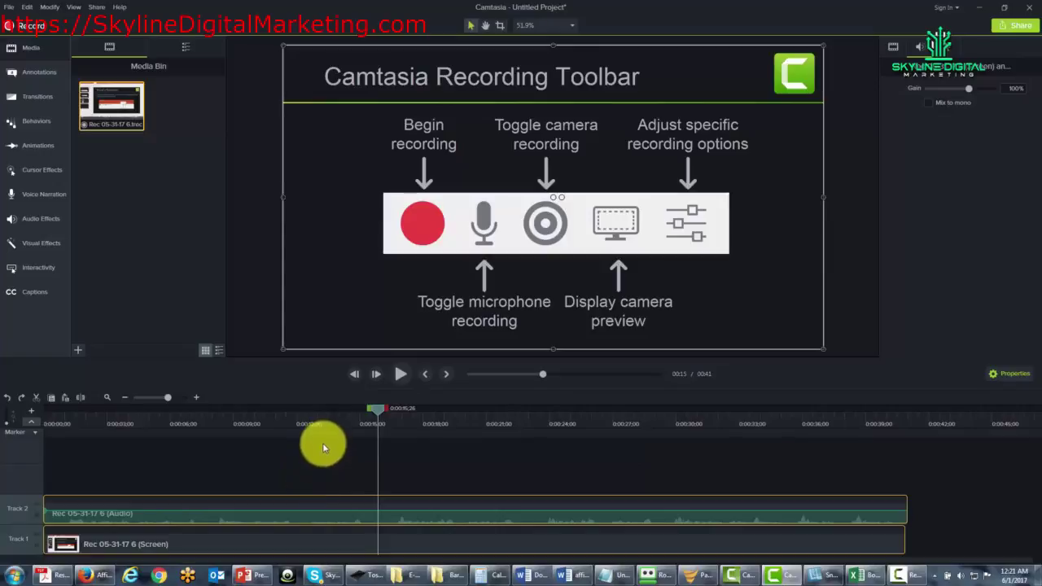
Step: Deselect all clips, then select the audio clip to view its Gain property
left_click(36, 437)
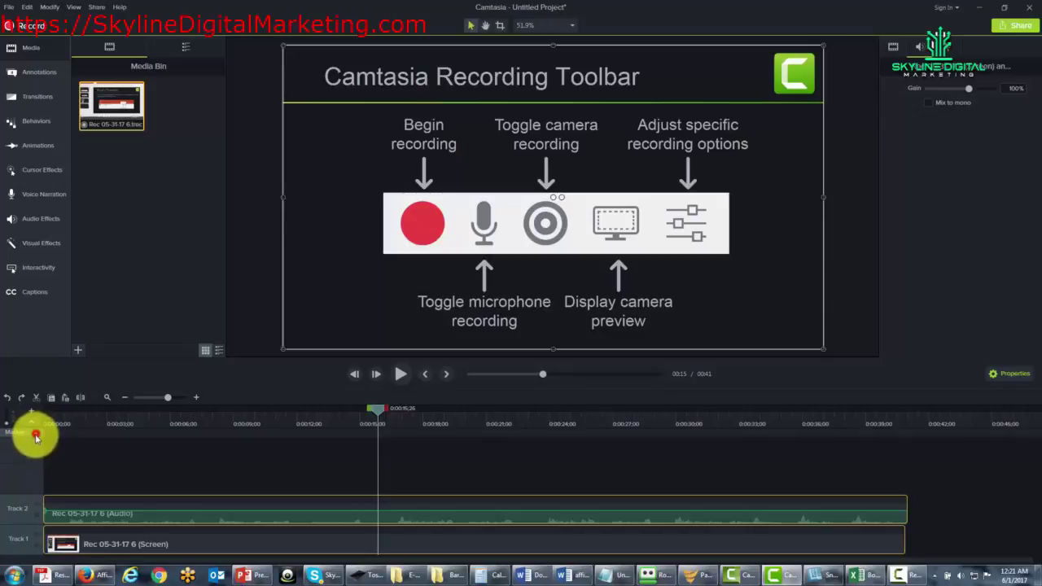
left_click(146, 455)
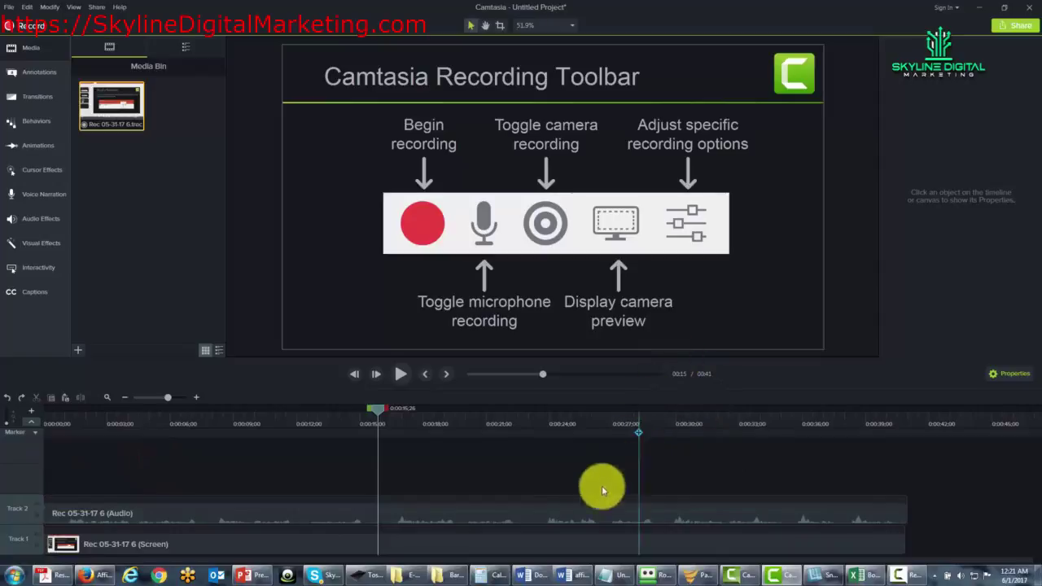
left_click(502, 514)
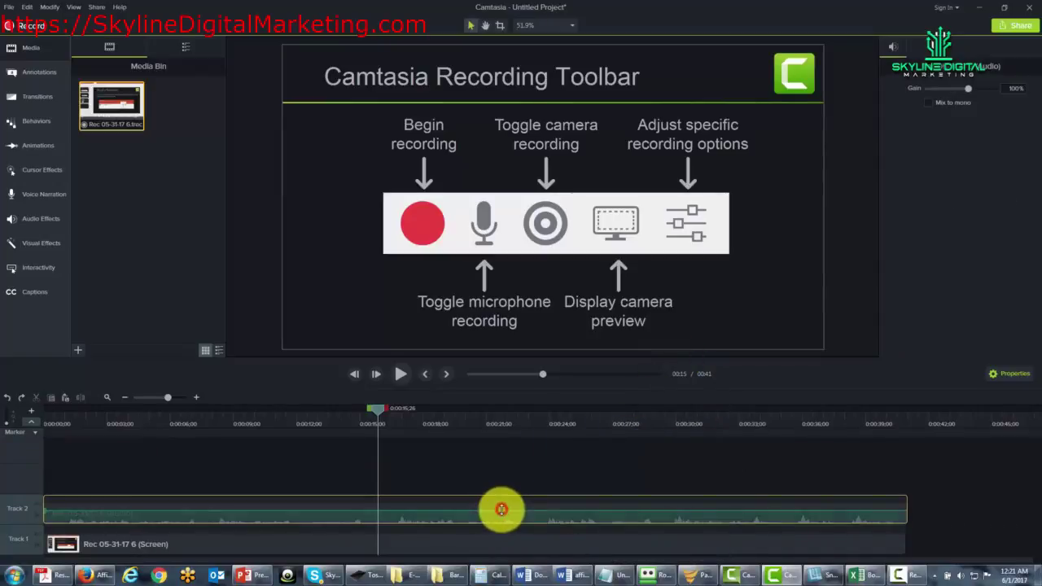
Step: Toggle the properties panel and select the screen clip to show Scale, Opacity, Rotation, Position
left_click(995, 377)
left_click(995, 377)
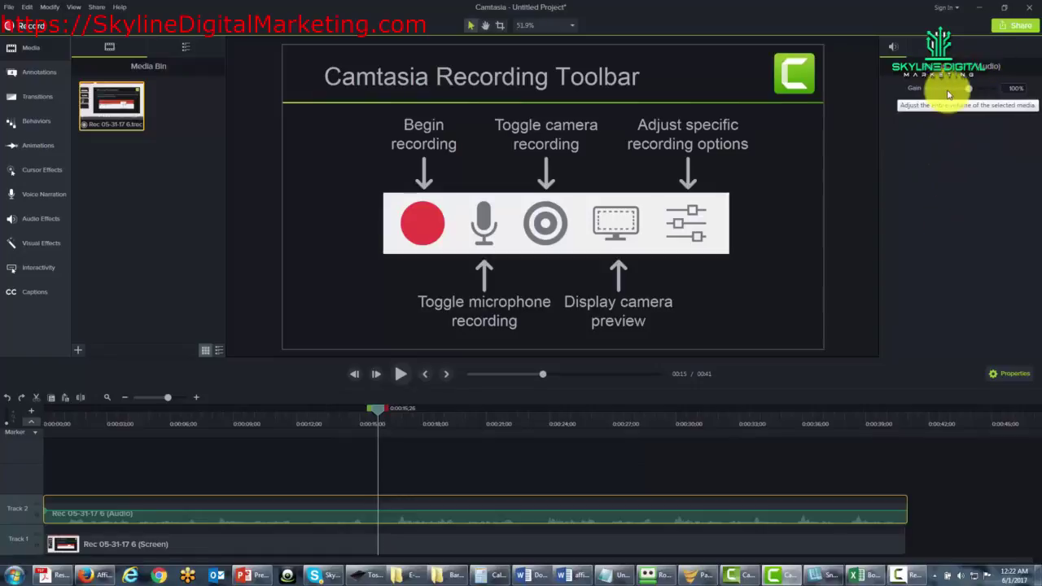
left_click(598, 543)
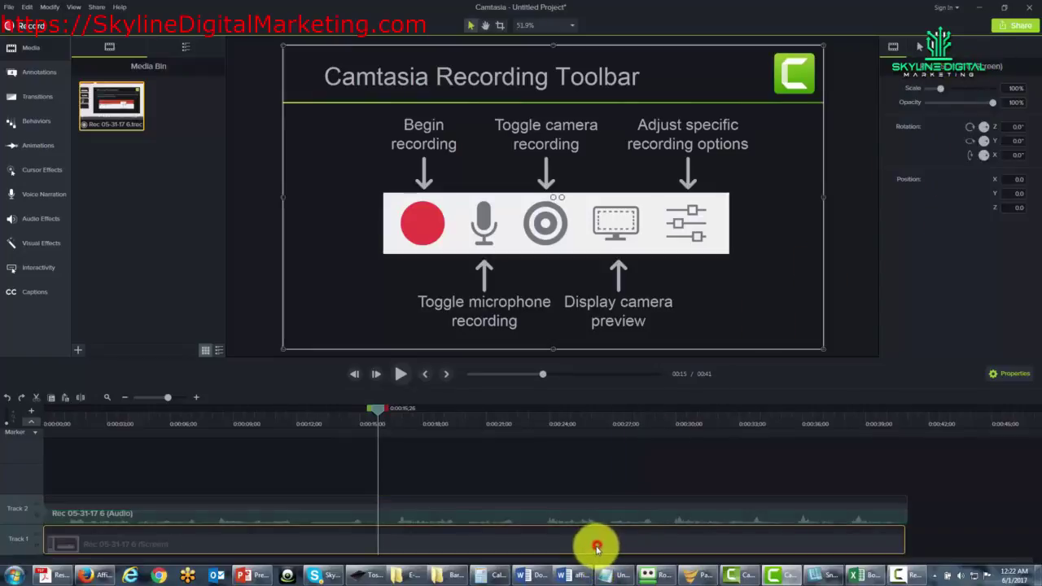